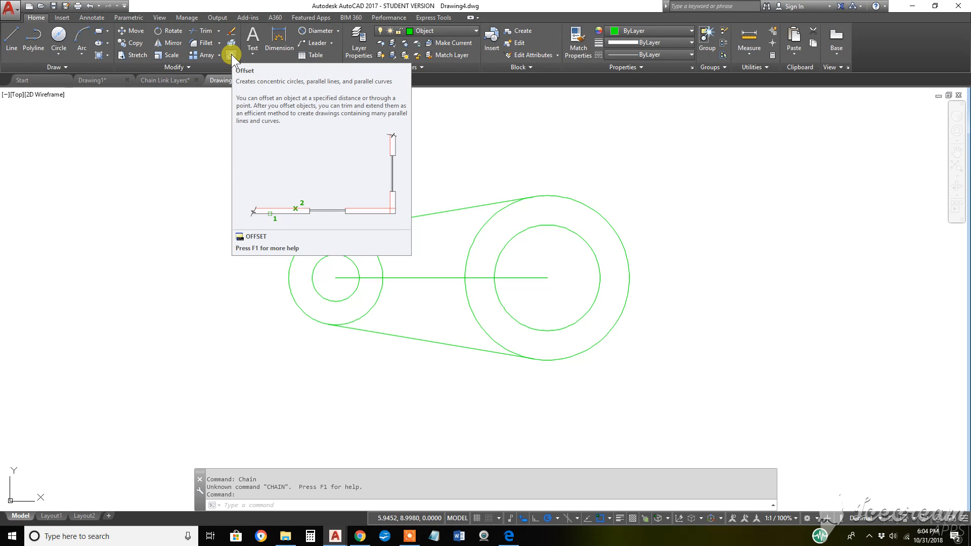
Offset the upper and lower tangent lines 0.38 inward, toward the middle of the link.
left_click(232, 55)
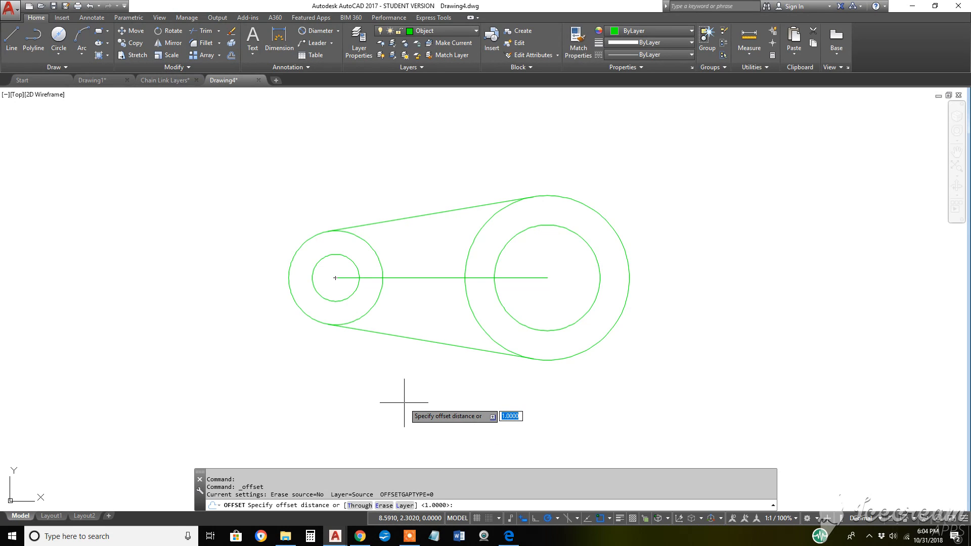
type(".38")
key("Return")
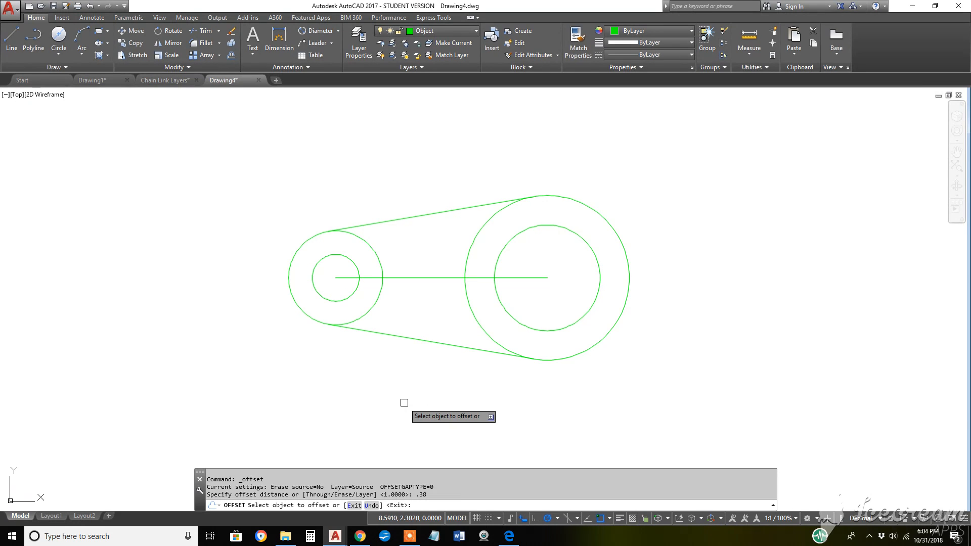
left_click(415, 216)
left_click(419, 245)
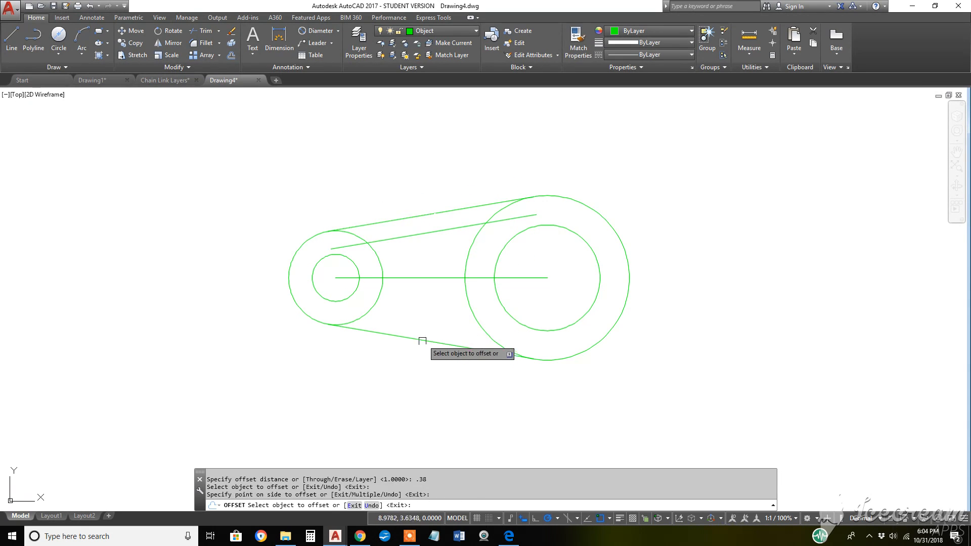
left_click(432, 340)
left_click(436, 313)
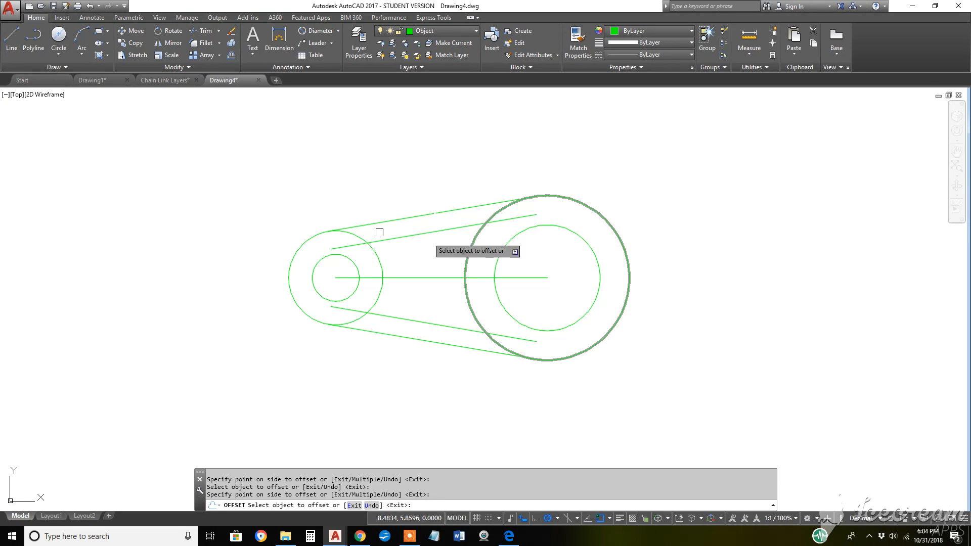
Fillet both inner offset lines to the large outer circle with a radius of 0.25.
left_click(205, 43)
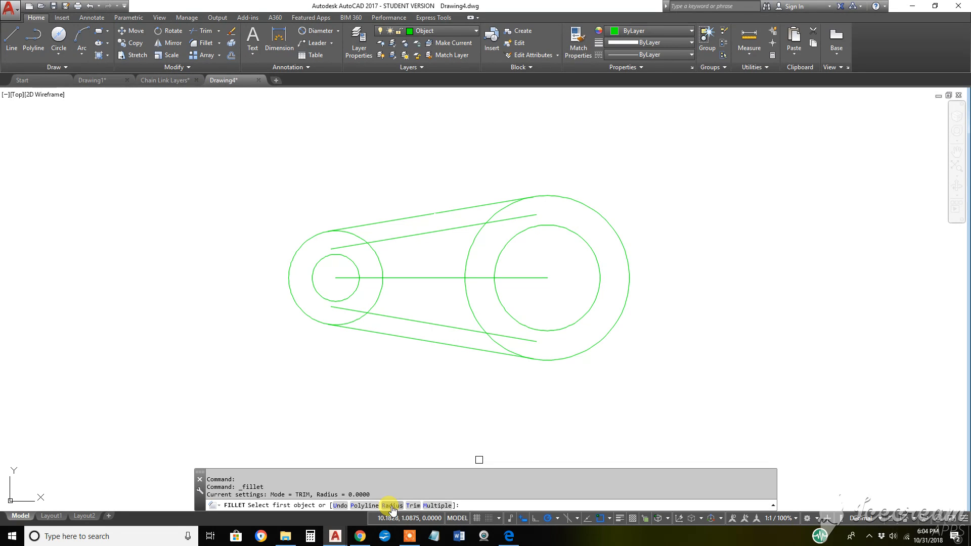
left_click(392, 506)
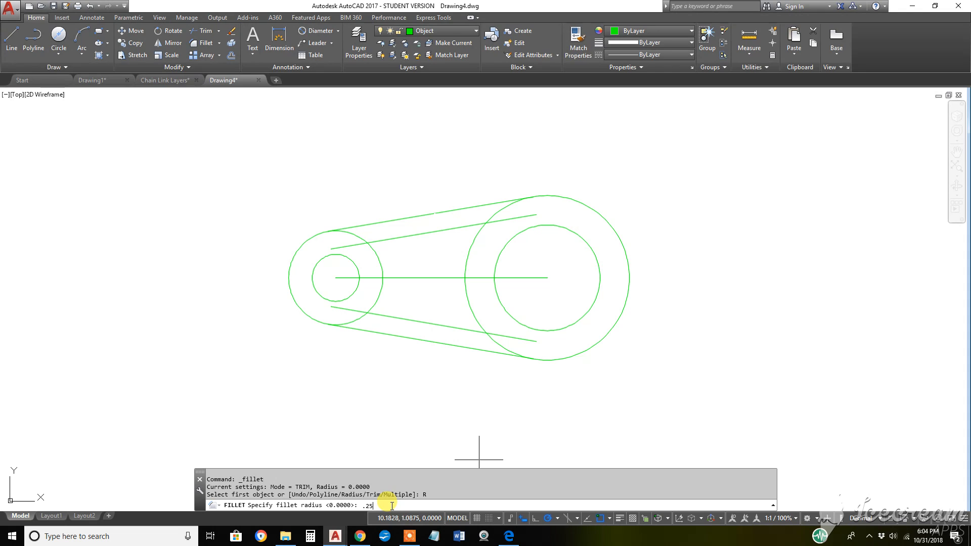
key("Return")
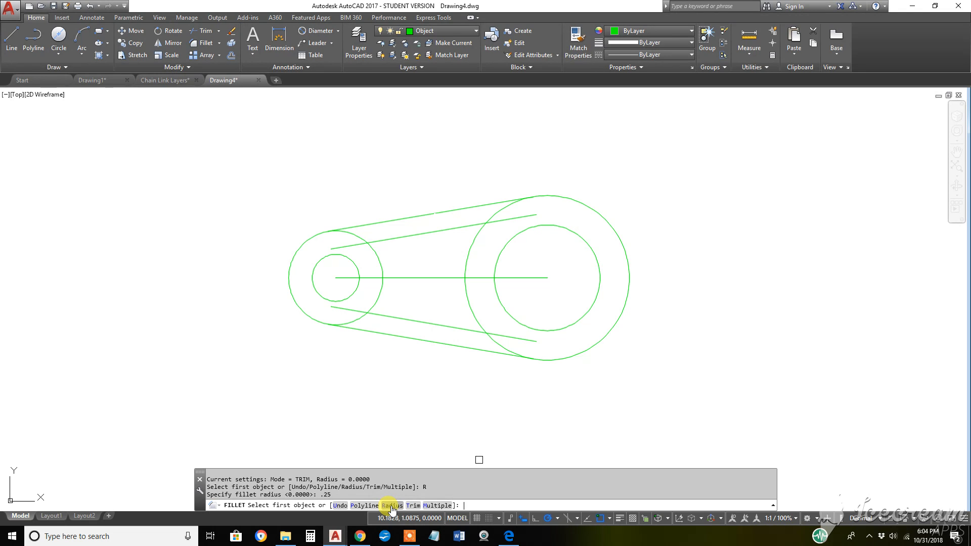
left_click(473, 231)
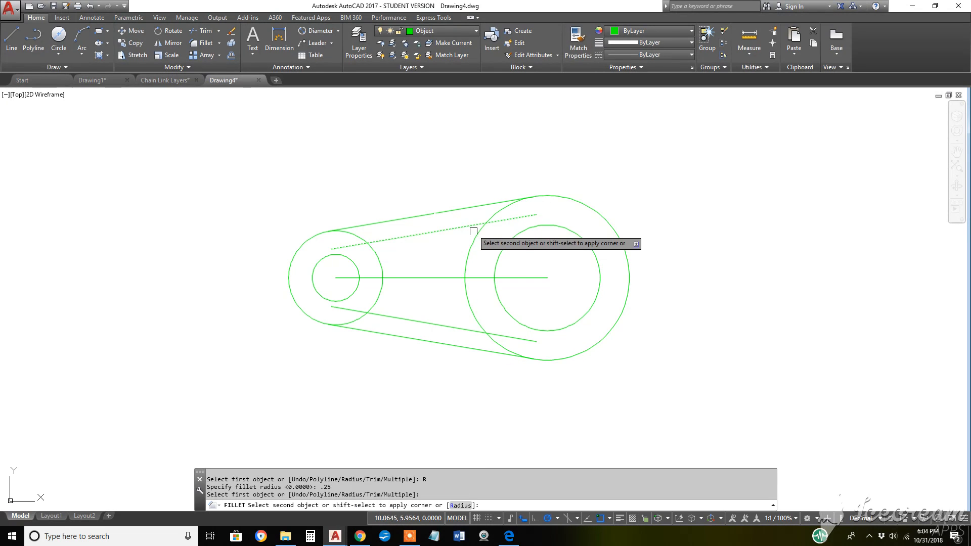
left_click(473, 231)
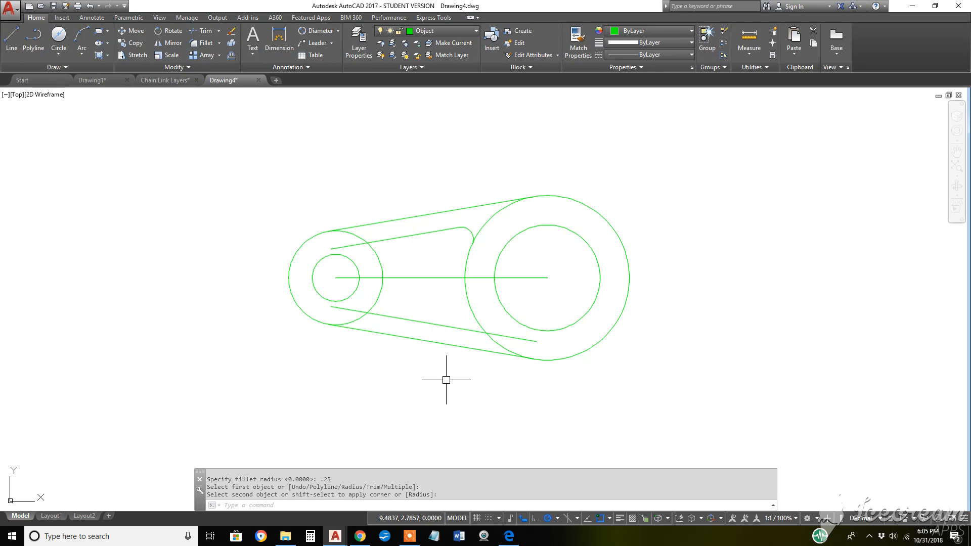
left_click(207, 44)
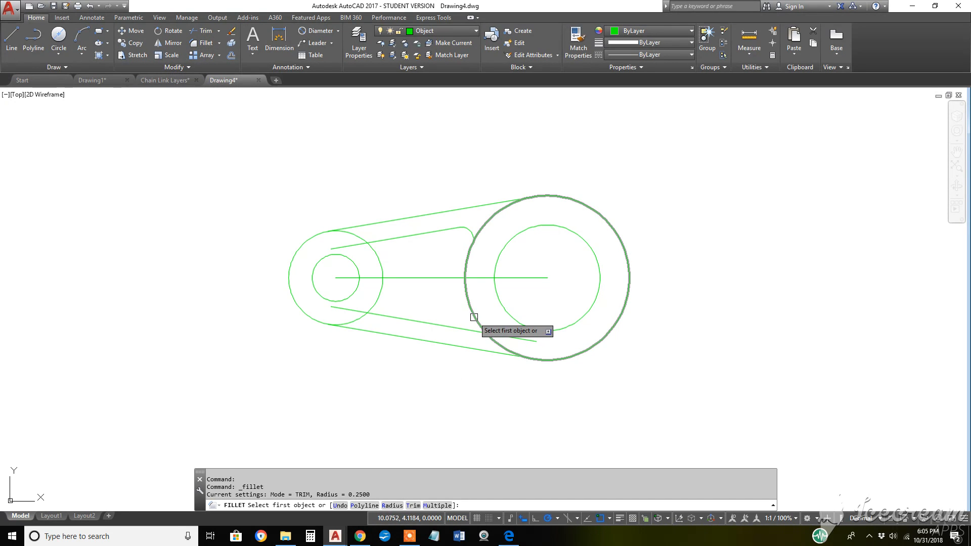
left_click(473, 317)
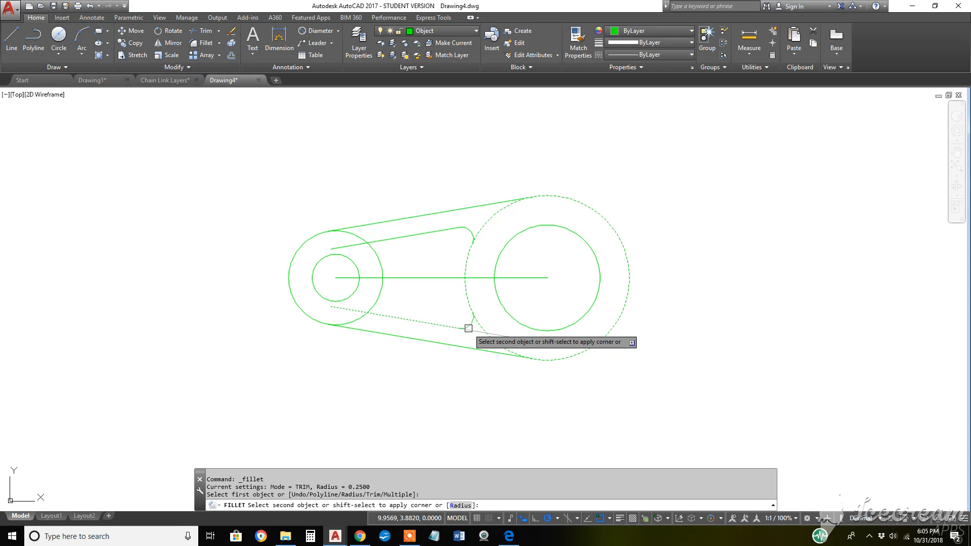
left_click(469, 328)
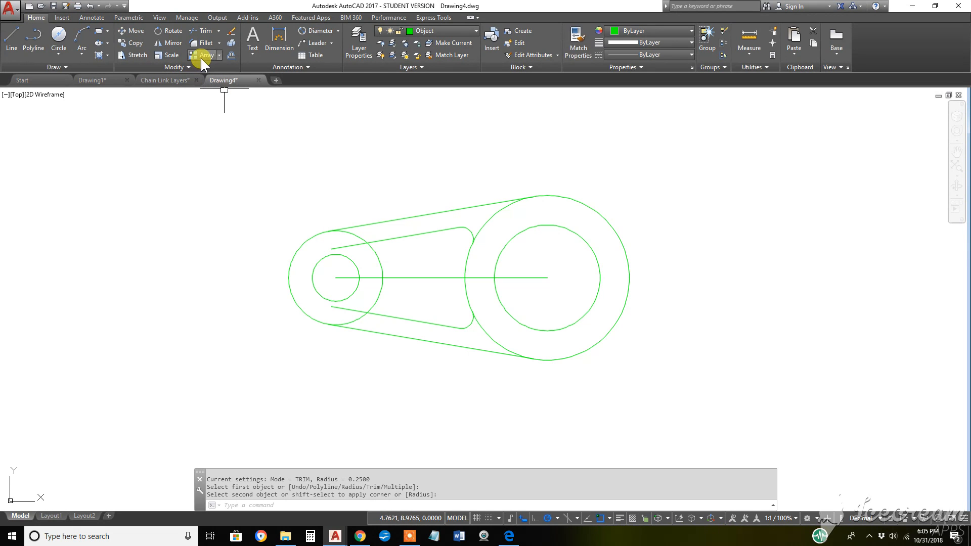
Fillet both inner offset lines to the small outer circle with the same 0.25 radius.
left_click(204, 43)
left_click(377, 253)
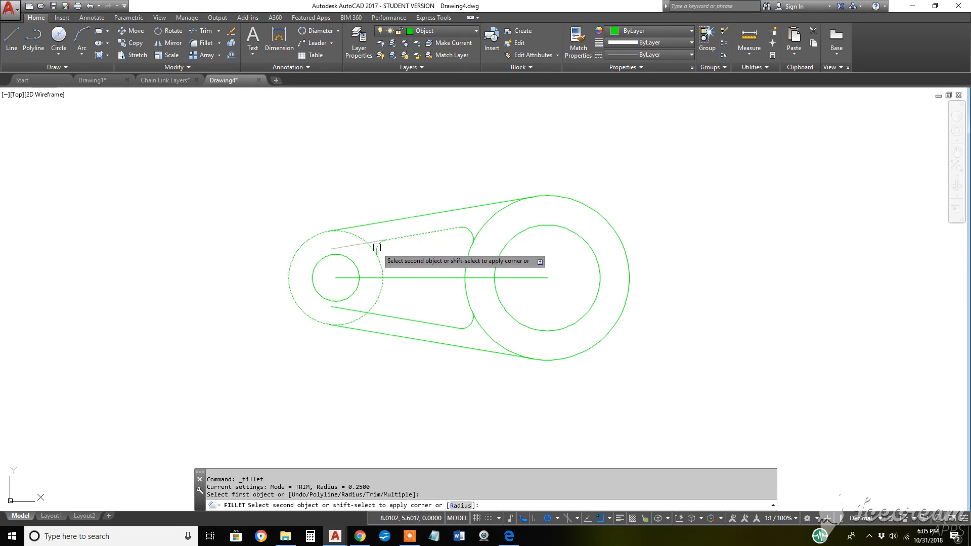
left_click(377, 247)
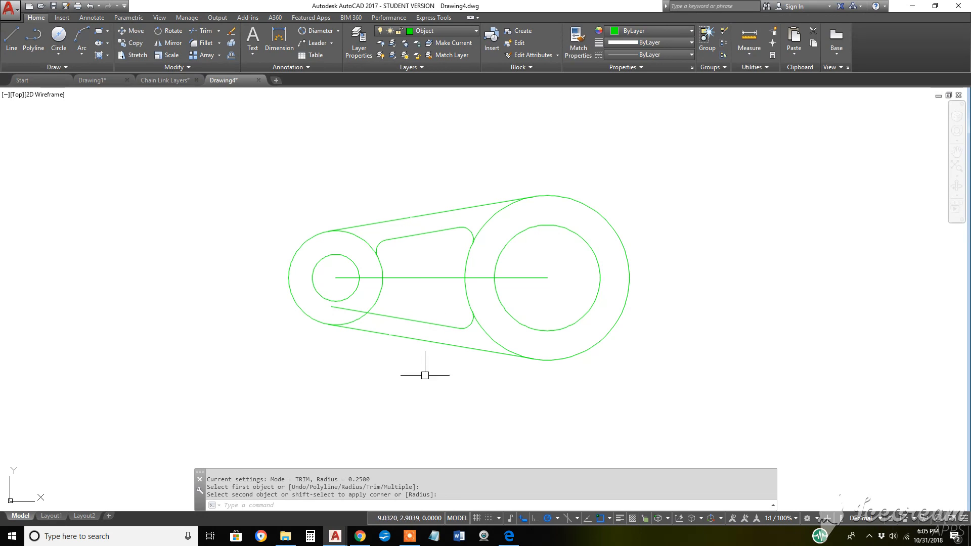
key("Return")
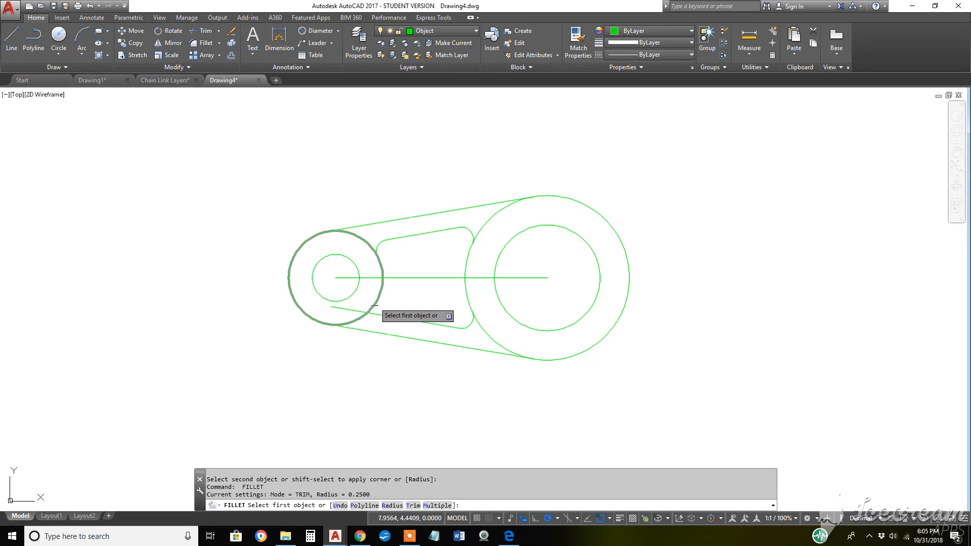
left_click(374, 304)
left_click(382, 315)
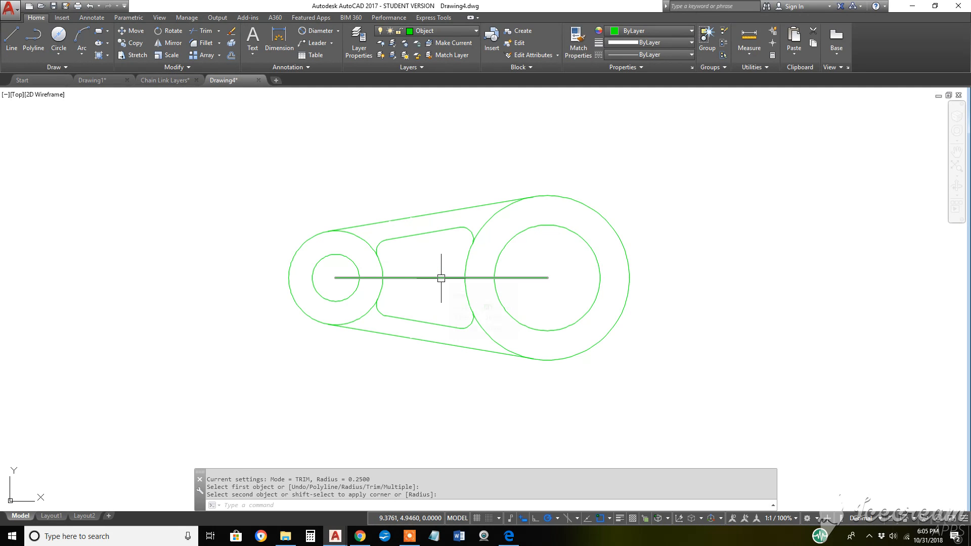
Erase the horizontal line joining the centres of the two circle pairs.
left_click(233, 34)
left_click(433, 257)
left_click(418, 295)
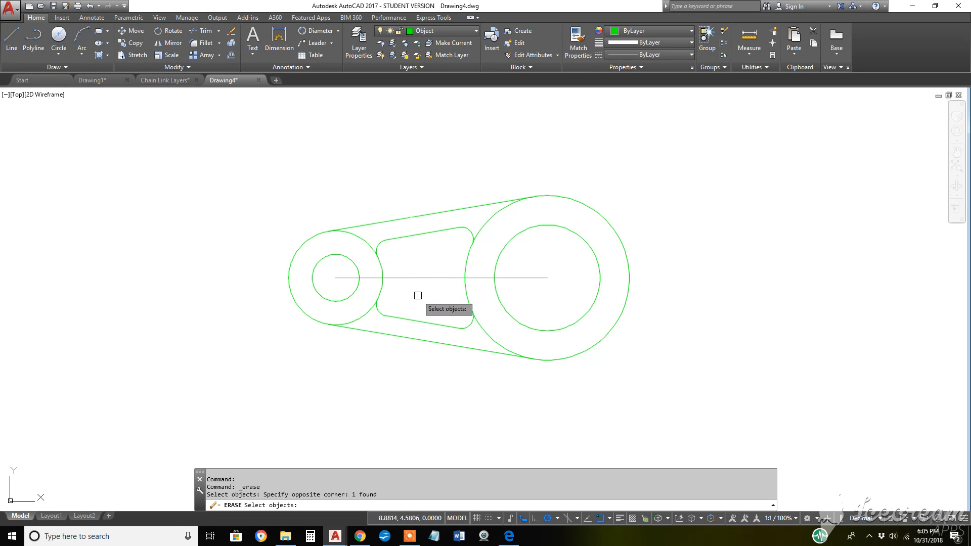
key("Return")
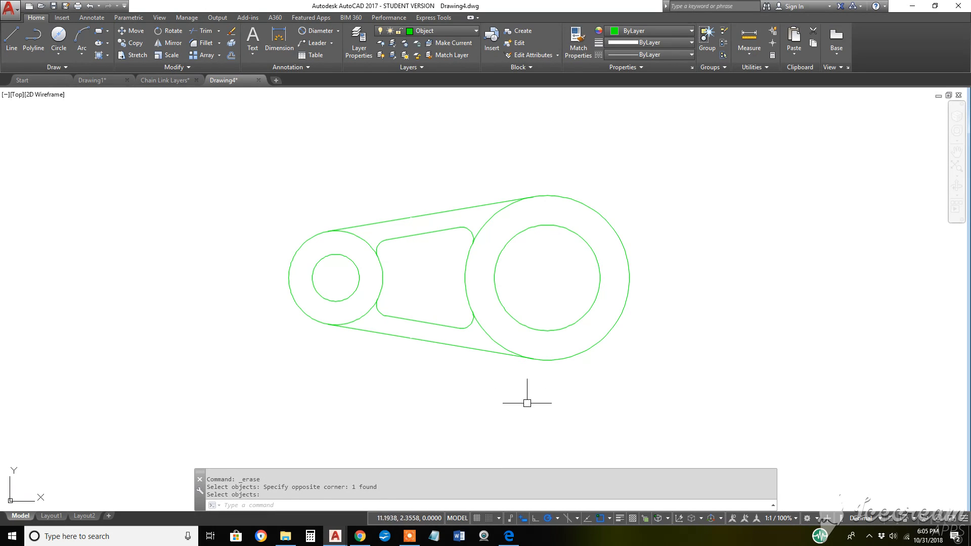
Toggle the lineweight display on and off to check the outline's line thickness, leaving it off.
left_click(619, 518)
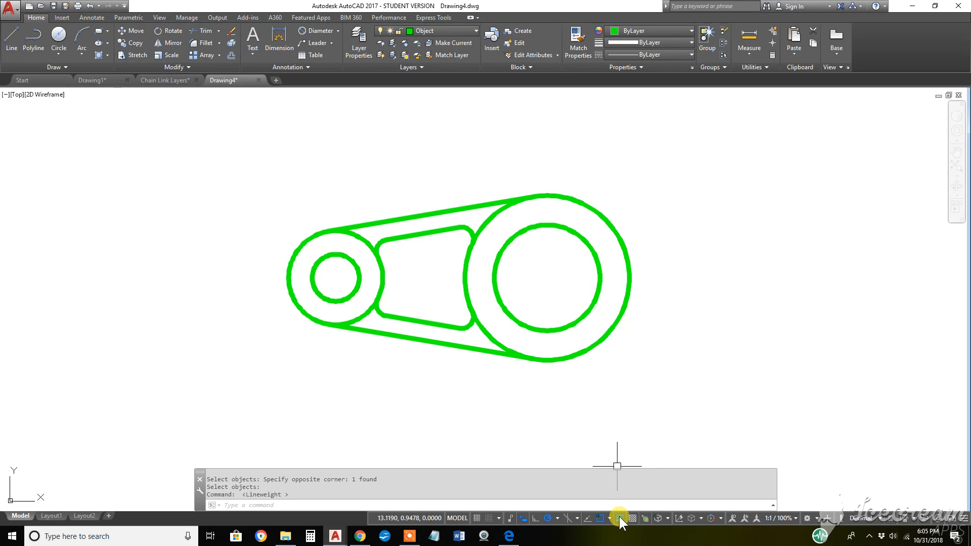
left_click(620, 519)
left_click(619, 519)
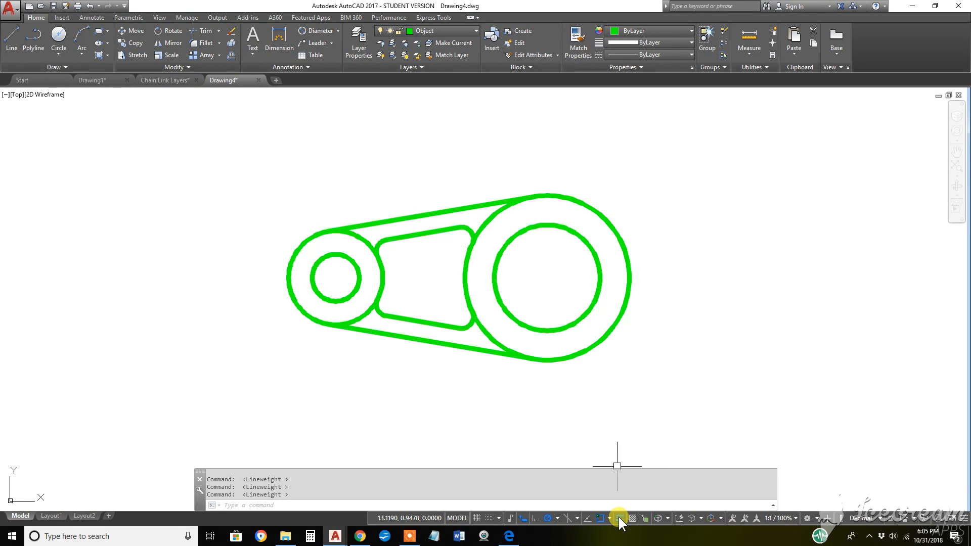
left_click(619, 518)
left_click(619, 519)
left_click(620, 518)
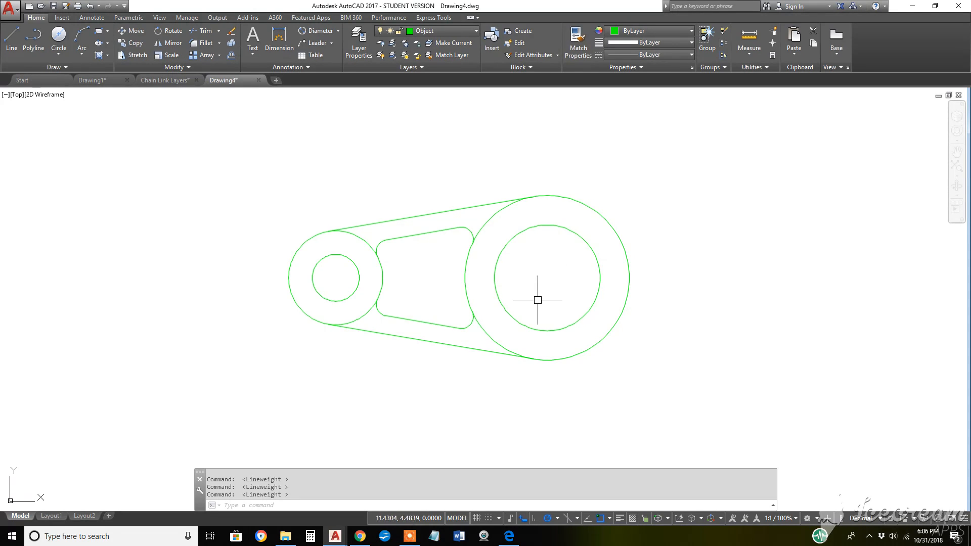
Make Center the current layer and draw a vertical line between the large outer circle's top and bottom quadrants.
left_click(449, 30)
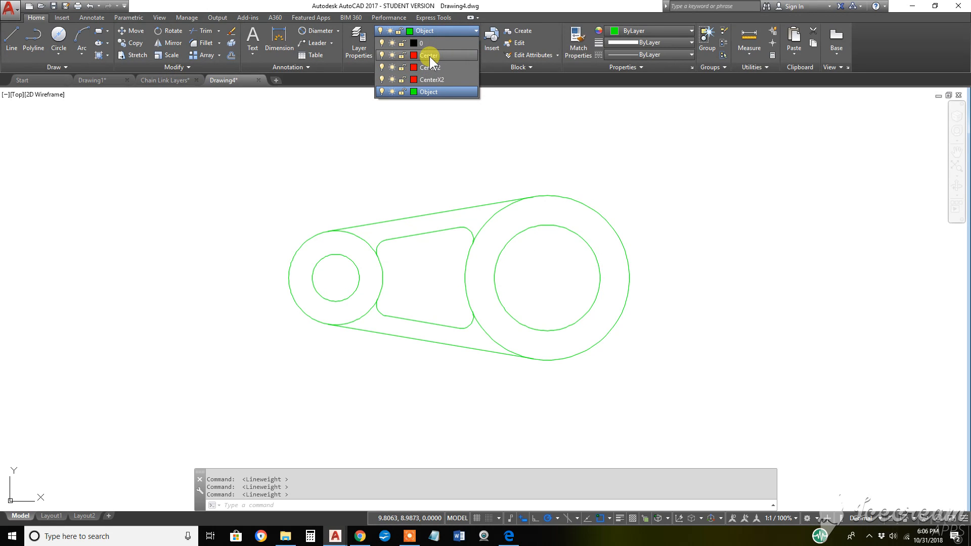
left_click(429, 56)
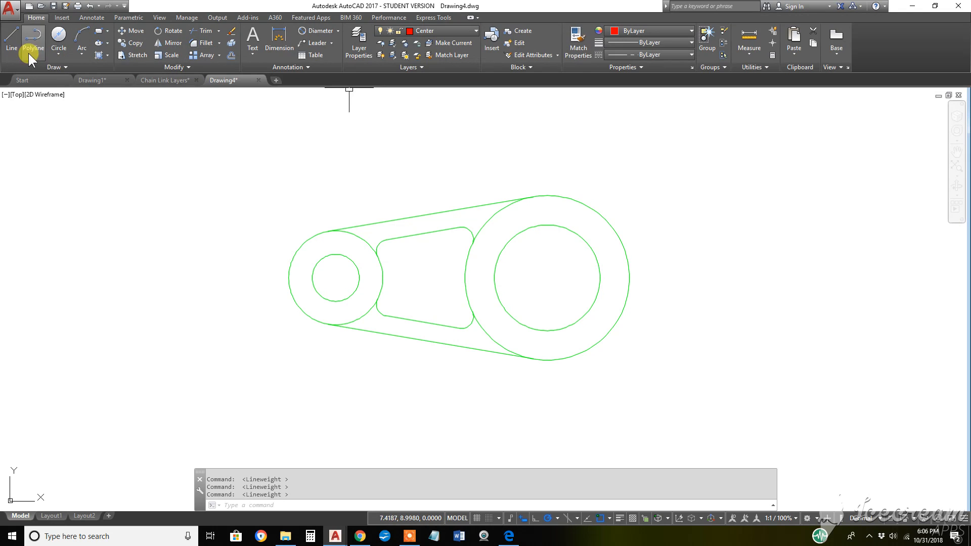
left_click(11, 38)
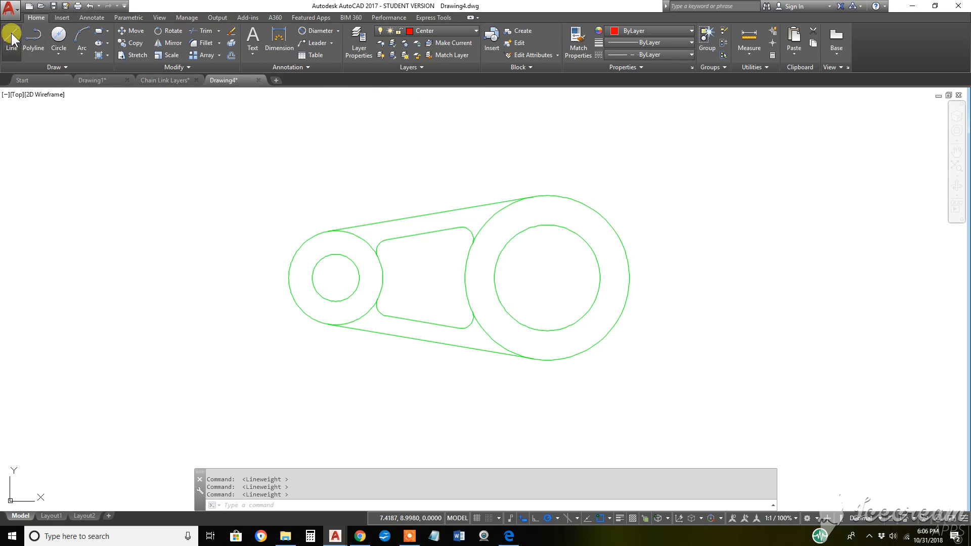
left_click(547, 196)
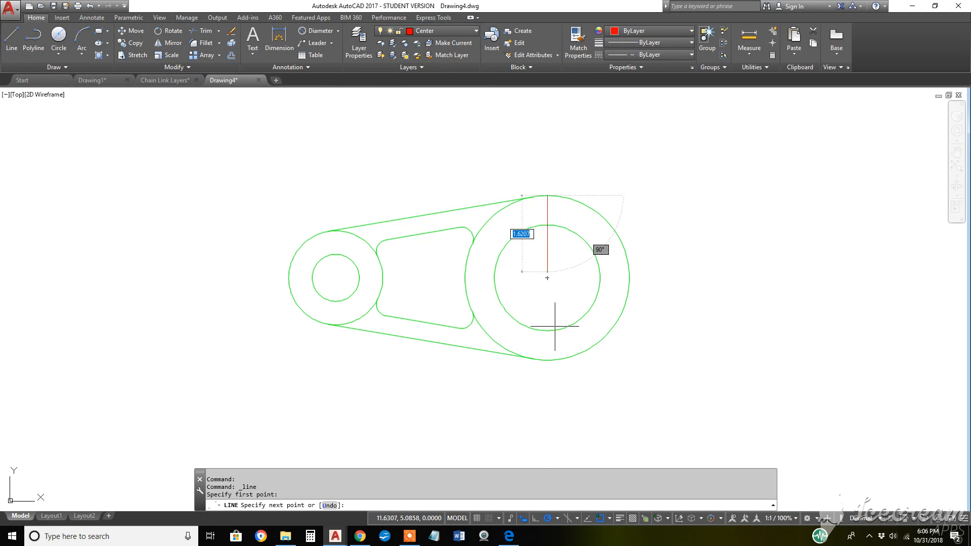
left_click(547, 360)
key("Return")
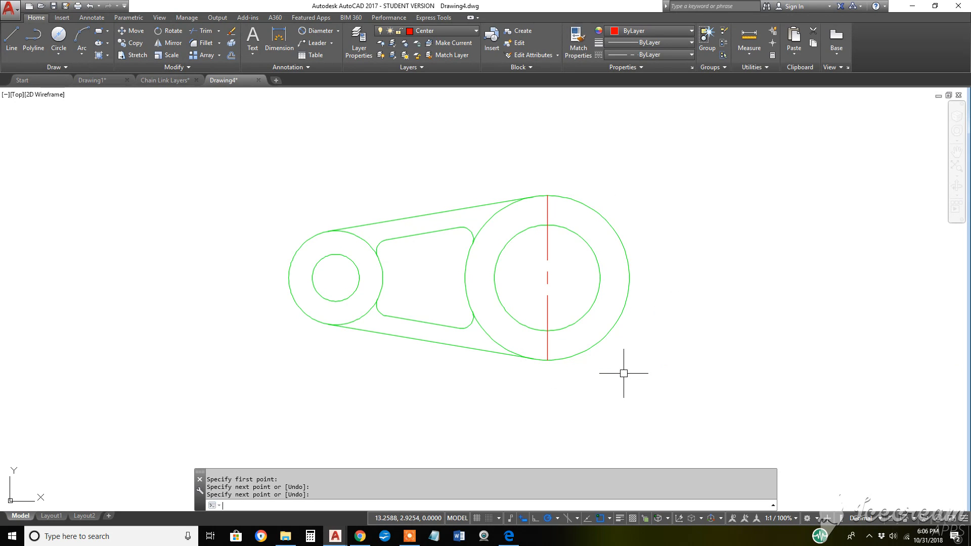
Draw a horizontal centre line between the large outer circle's left and right quadrants.
key("Return")
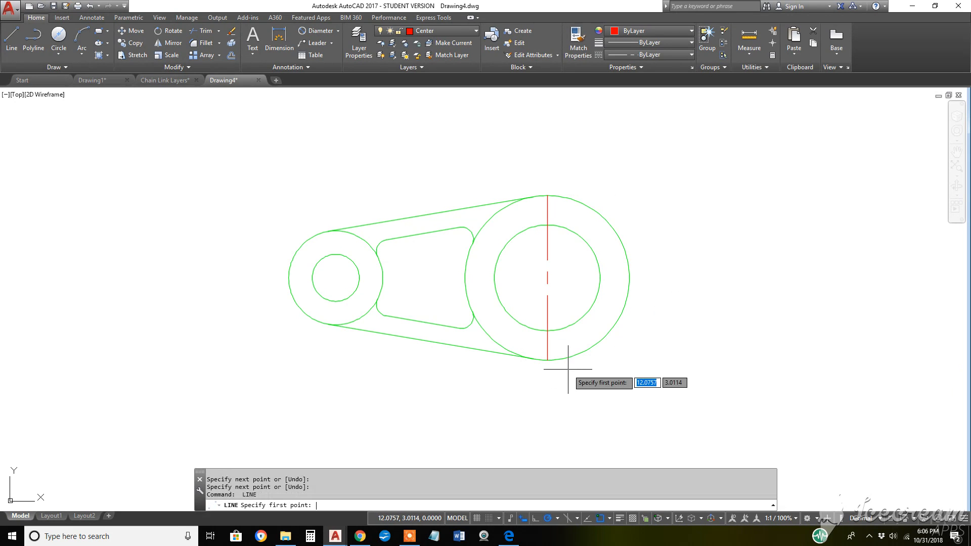
left_click(465, 277)
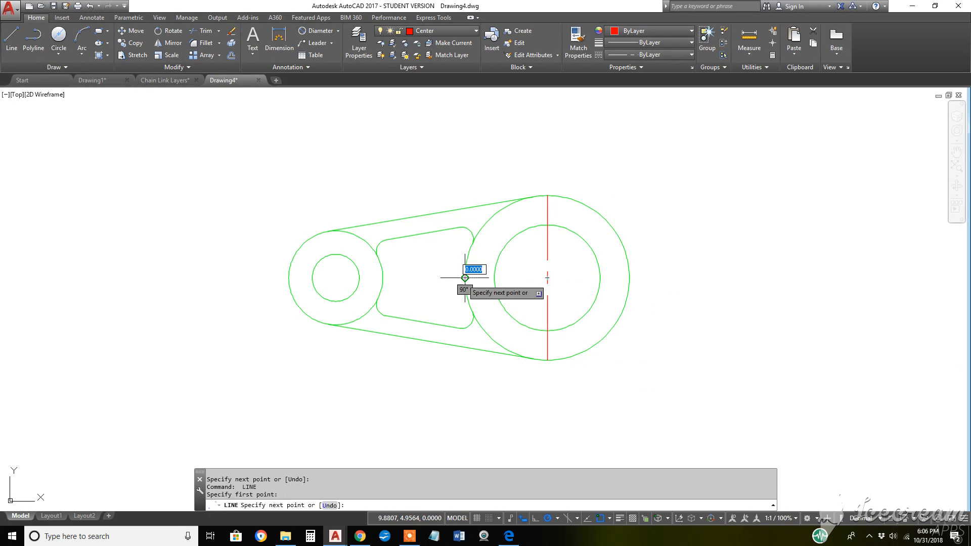
left_click(629, 278)
key("Return")
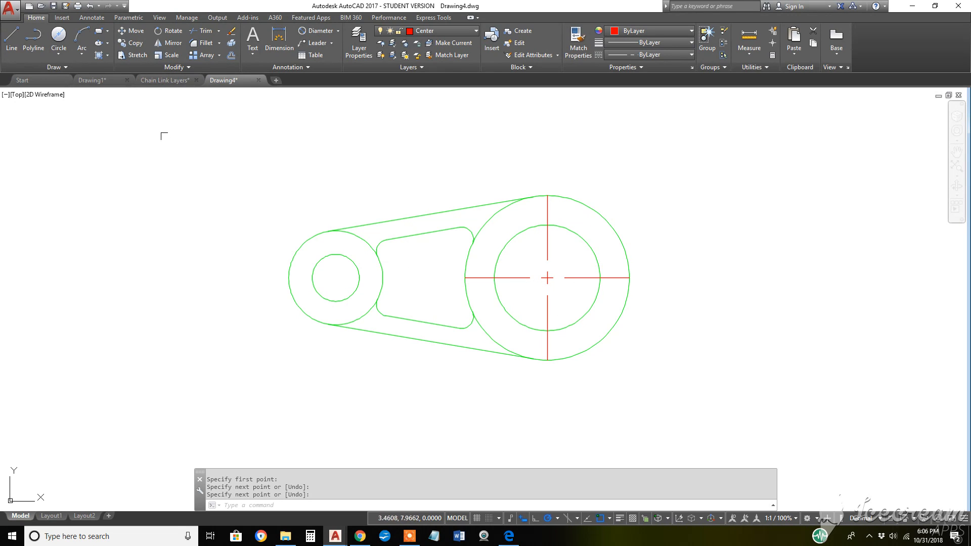
Scale the large circle's two centre lines by a factor of 1.3 about their shared midpoint.
left_click(170, 80)
left_click(170, 56)
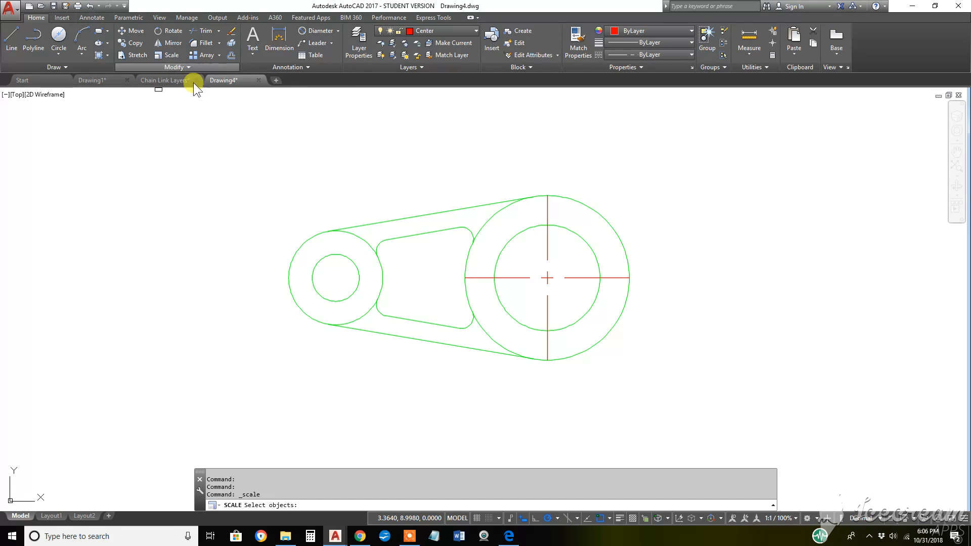
left_click(564, 289)
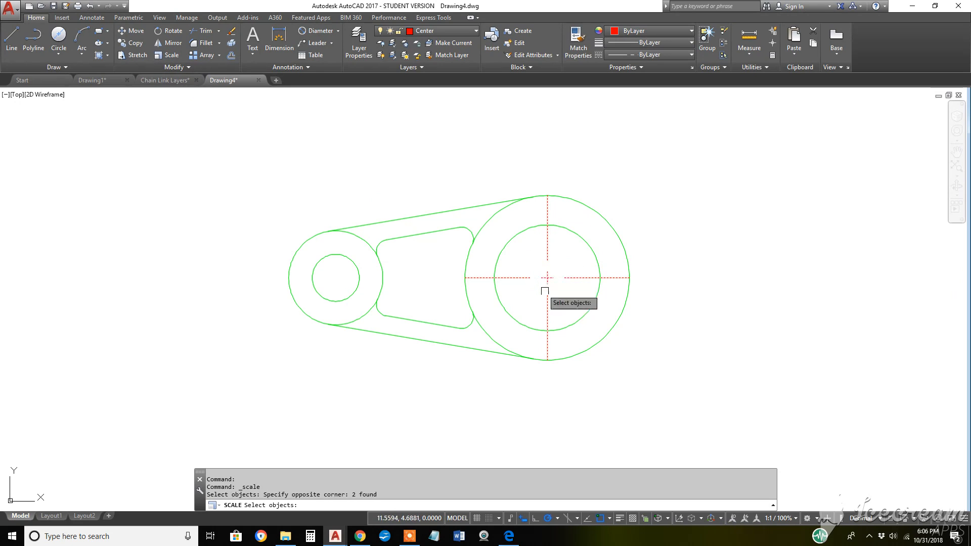
left_click(545, 276)
key("Return")
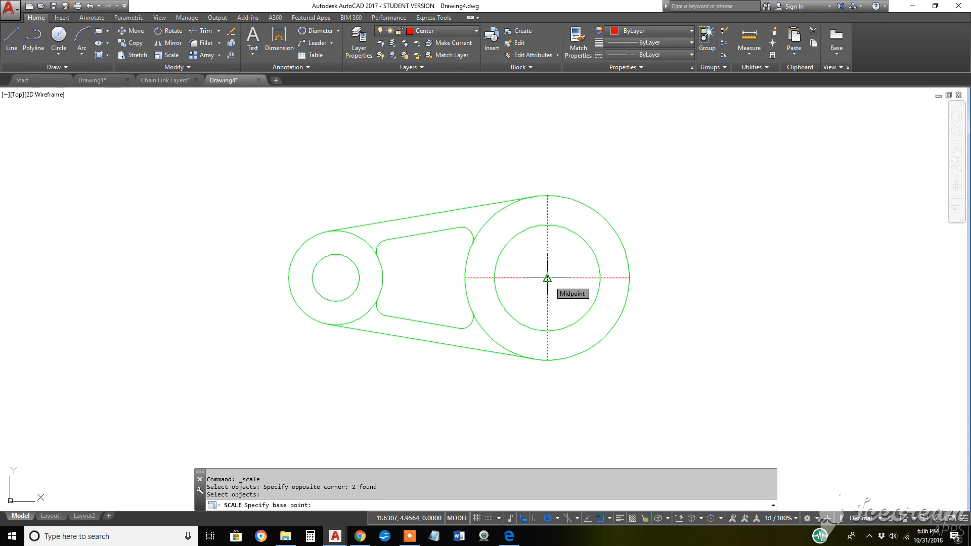
left_click(547, 277)
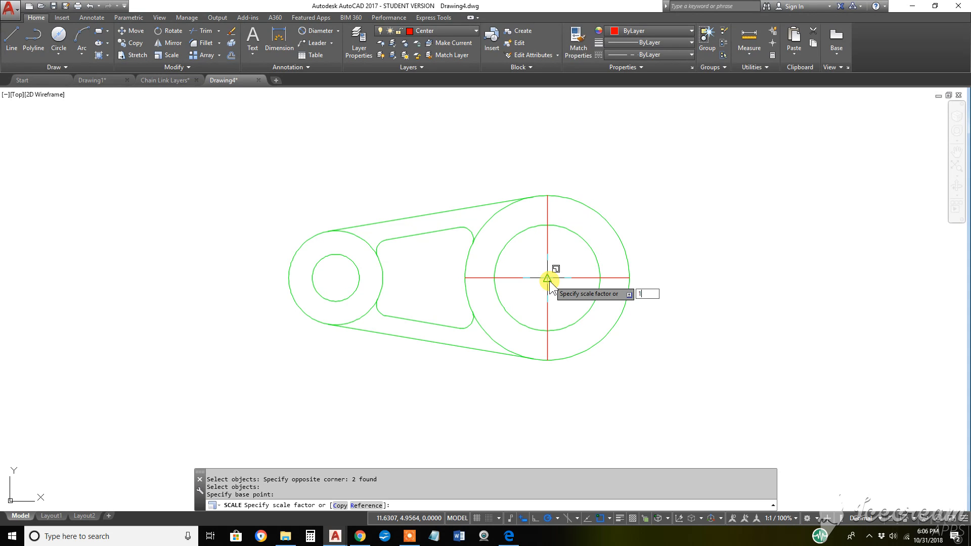
type("1")
key("Return")
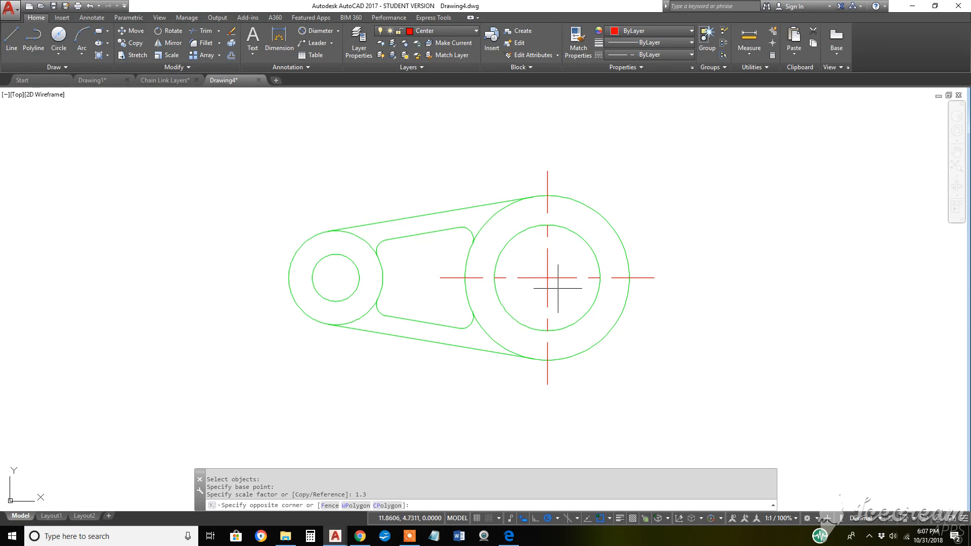
Move the large circle's two centre lines to the CenterX2 layer and clear the selection.
left_click(558, 282)
left_click(553, 259)
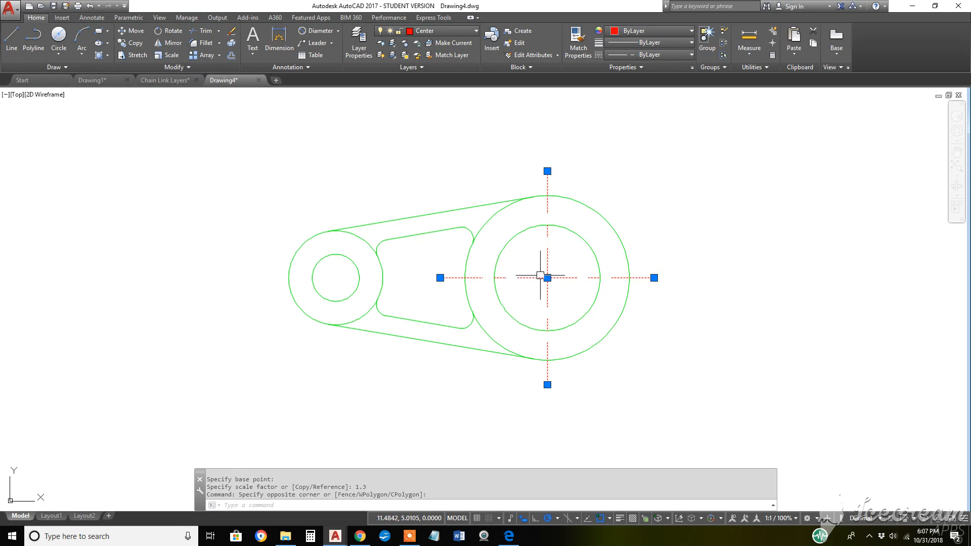
left_click(437, 30)
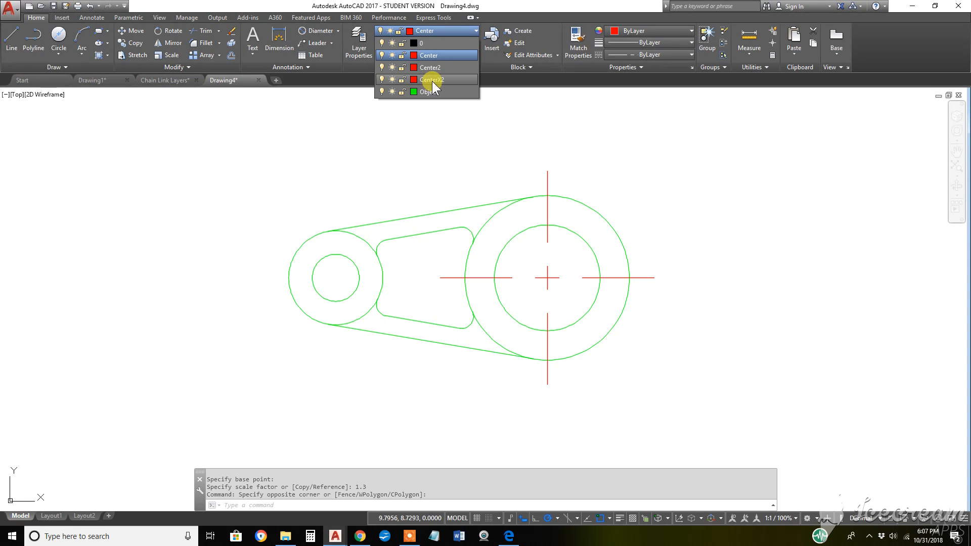
left_click(433, 79)
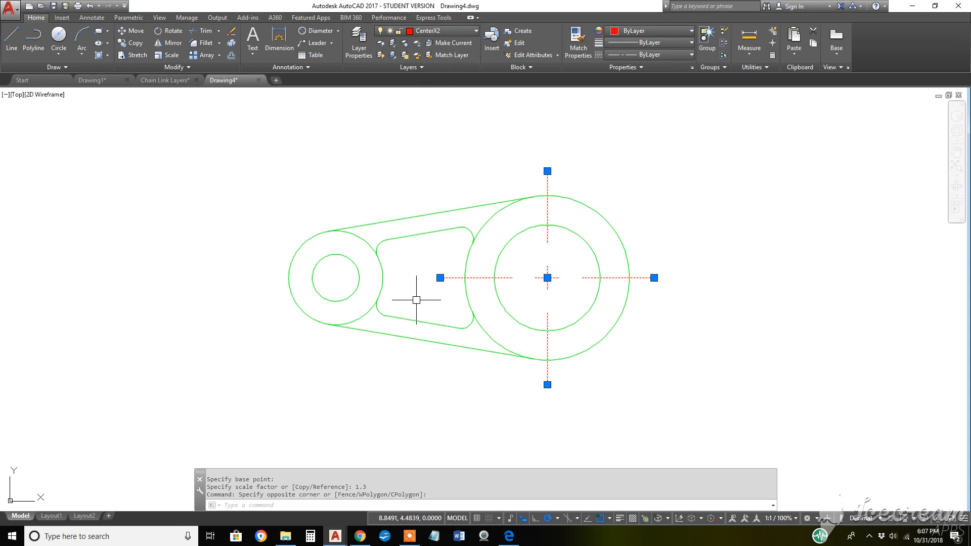
key("Escape")
key("Escape")
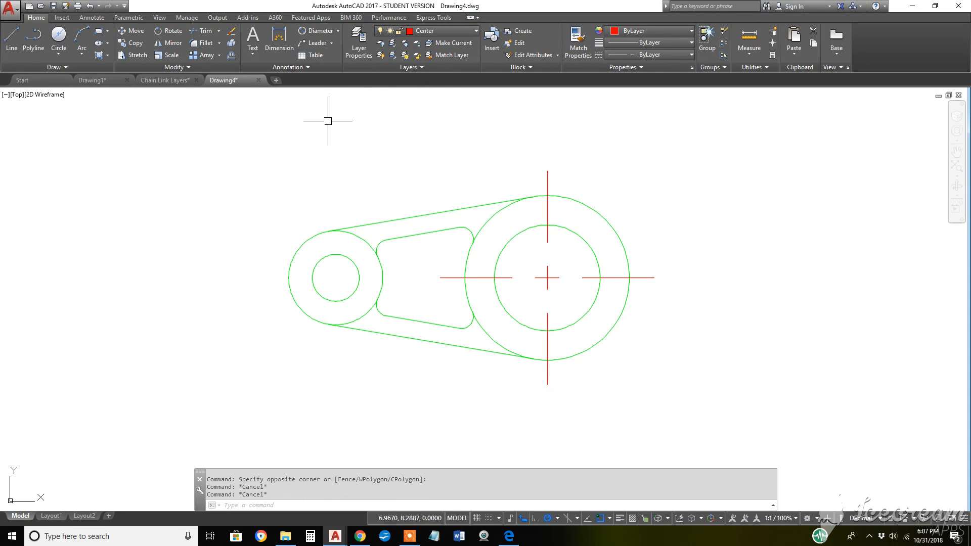
Draw a horizontal centre line between the left and right quadrants of the small outer circle.
left_click(11, 37)
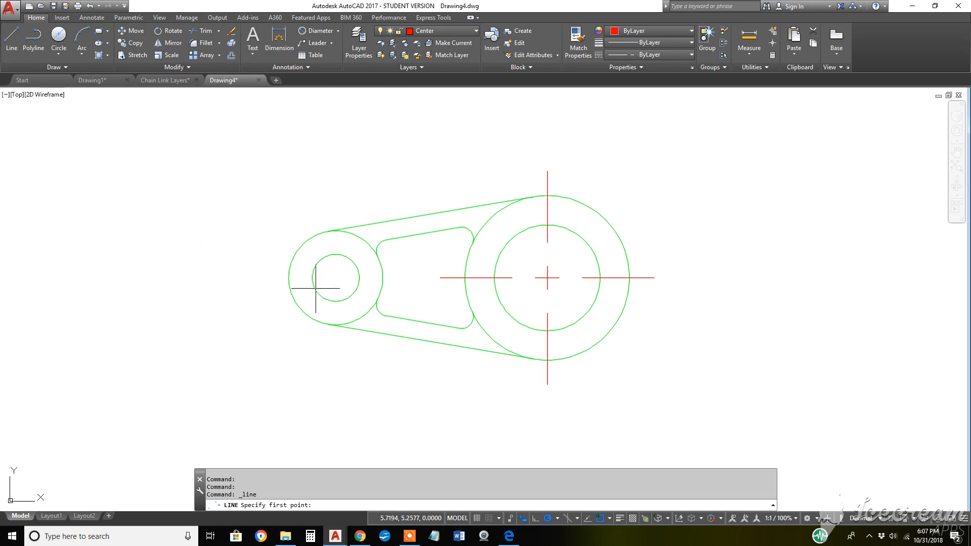
left_click(288, 277)
left_click(382, 277)
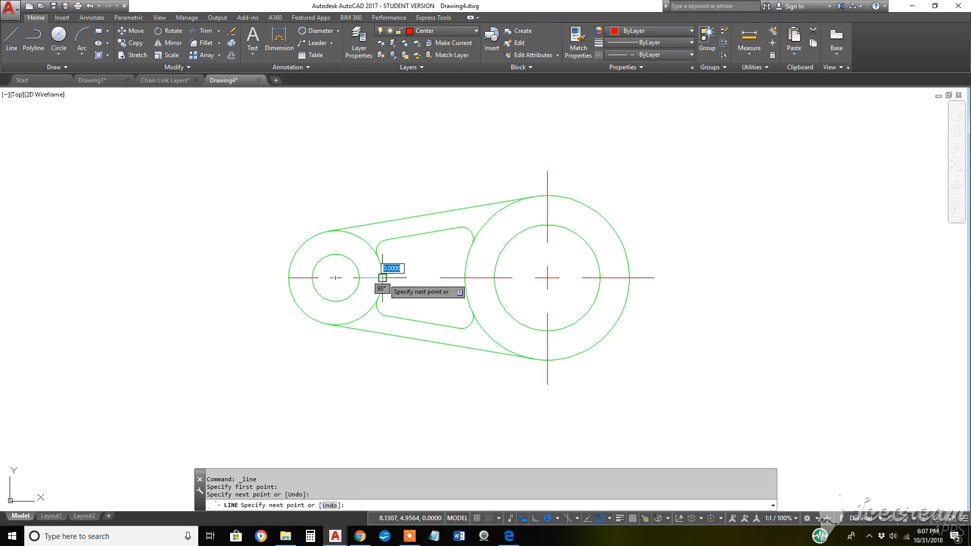
key("Return")
Draw a vertical centre line between the bottom and top quadrants of the small outer circle.
key("Return")
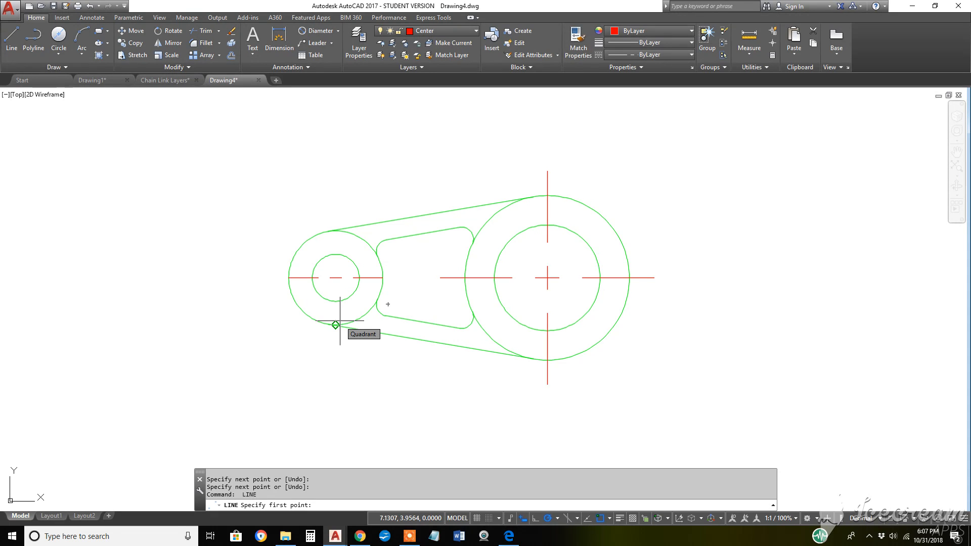
left_click(340, 321)
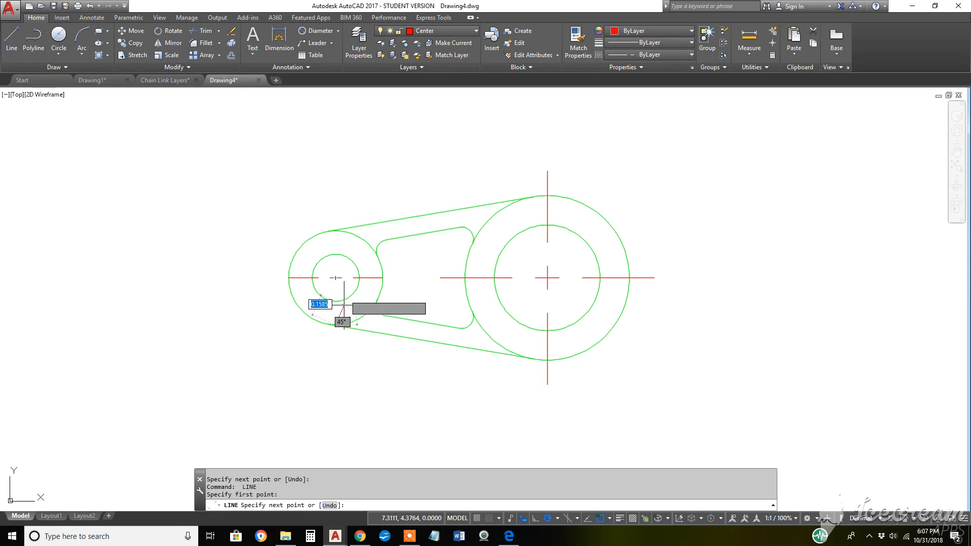
left_click(336, 231)
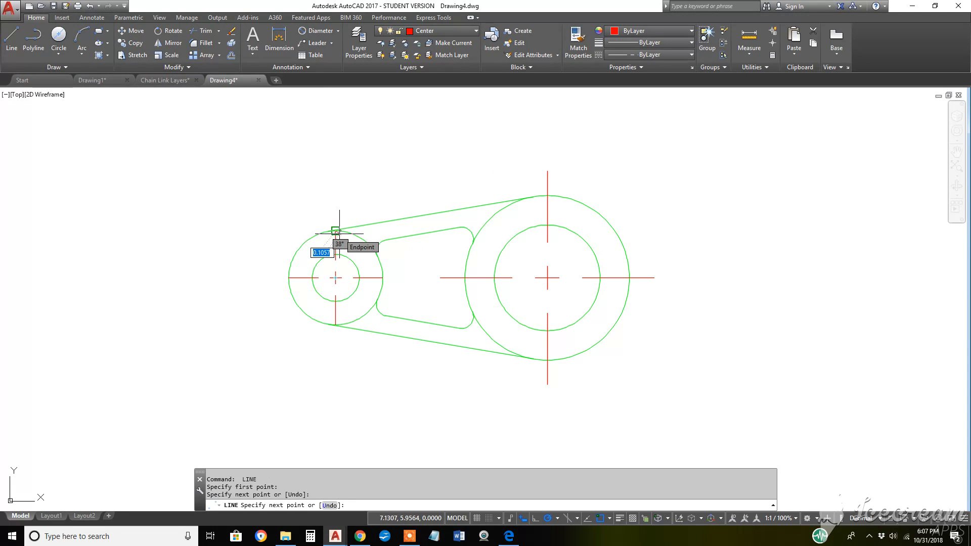
key("Return")
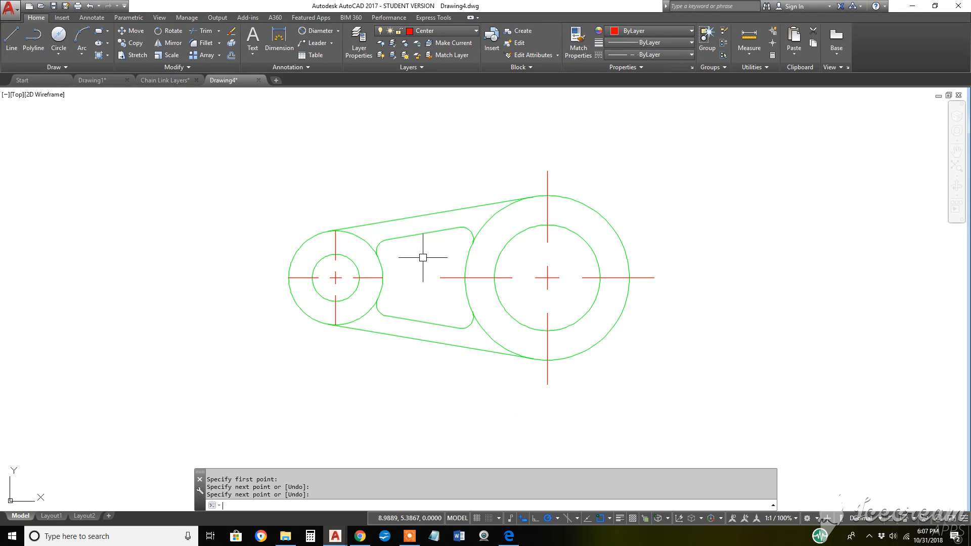
Scale the small circle's two centre lines by a factor of 1.3 about their shared midpoint.
left_click(167, 53)
left_click(343, 291)
left_click(322, 268)
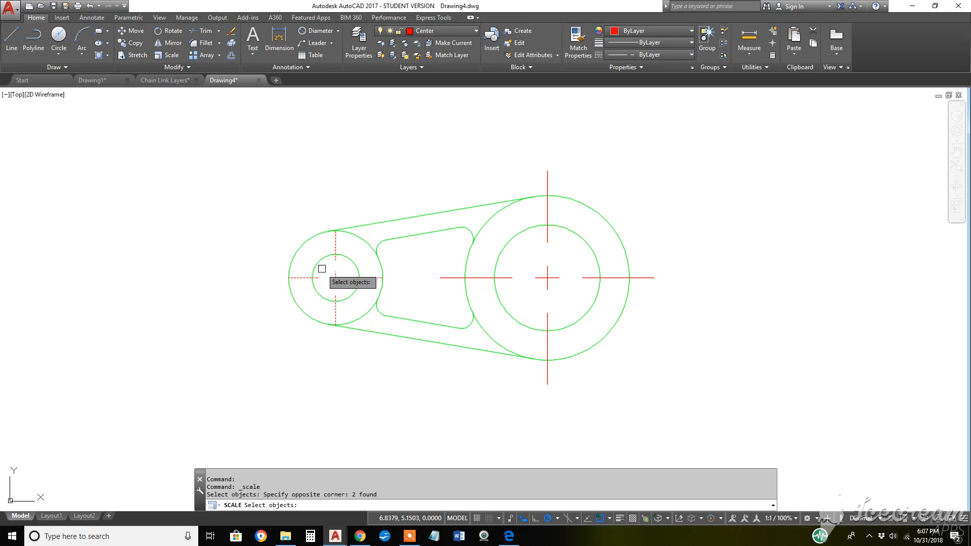
key("Return")
left_click(335, 277)
type("1.3")
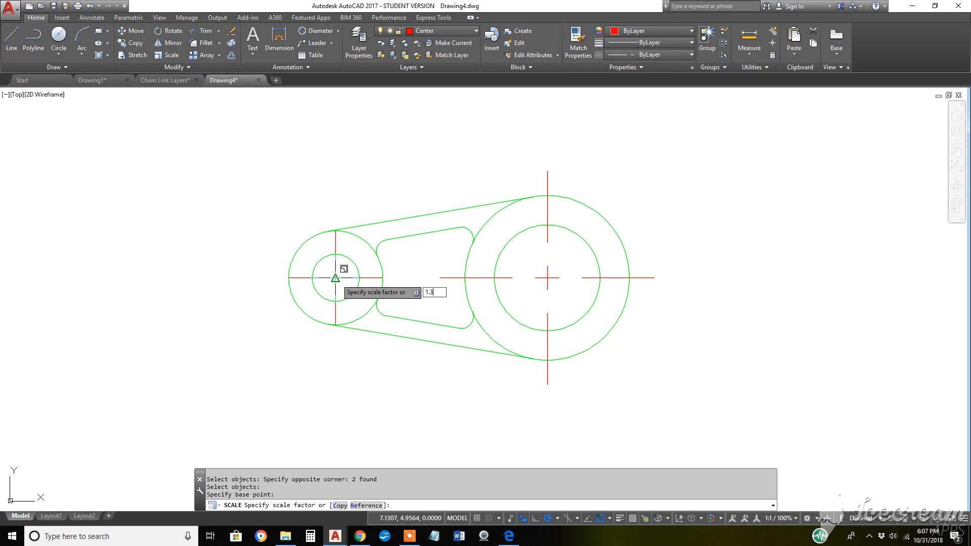
key("Return")
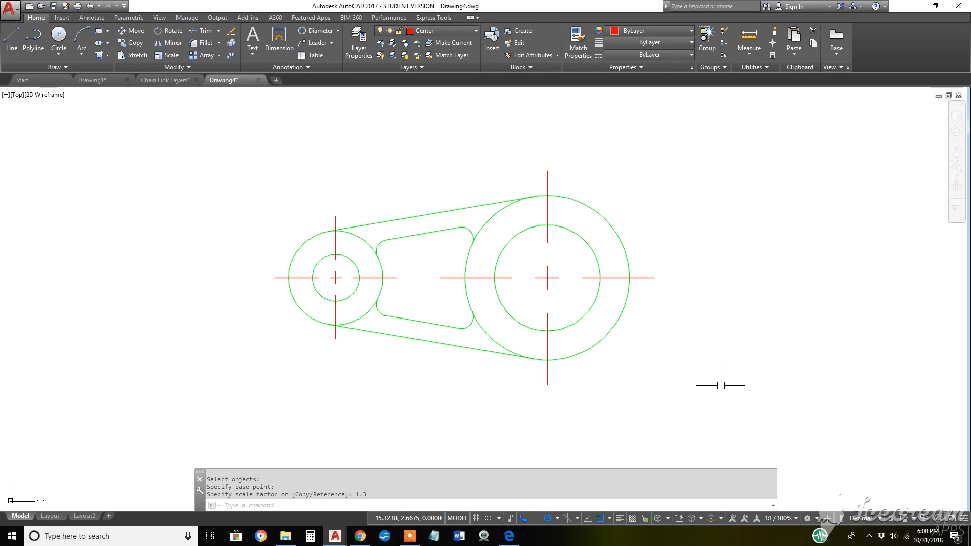
Turn on the lineweight display and trim the large outer circle's arcs between the tangent lines and the inner cutout, using all objects as cutting edges.
left_click(619, 517)
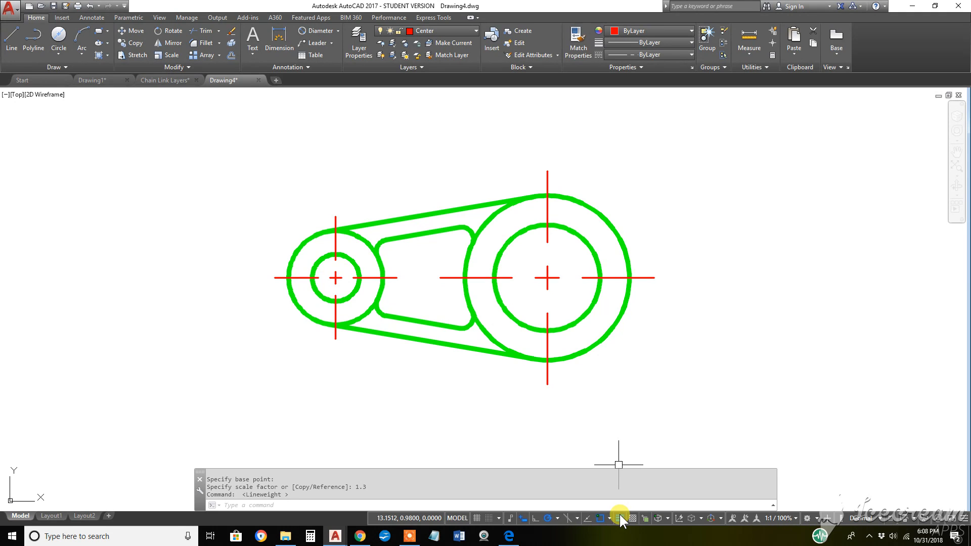
left_click(202, 31)
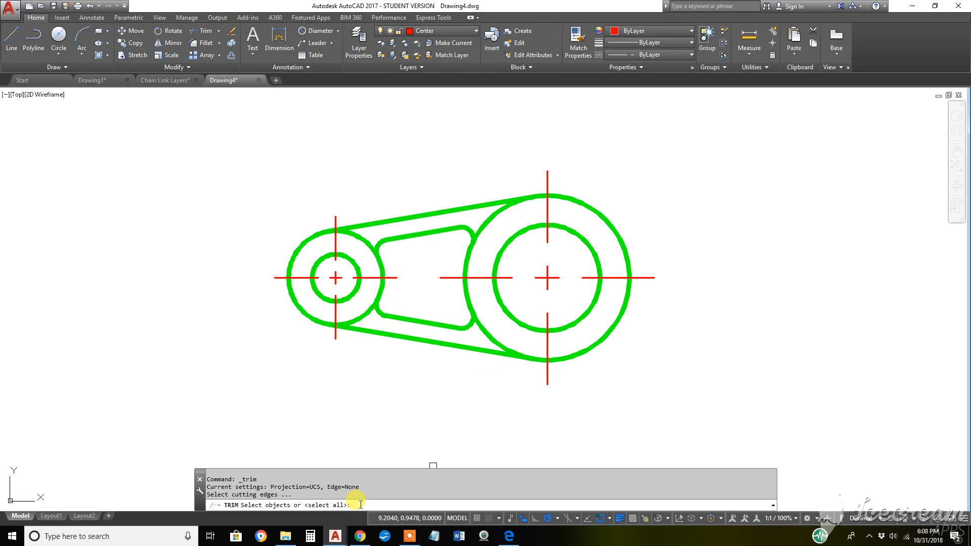
key("Return")
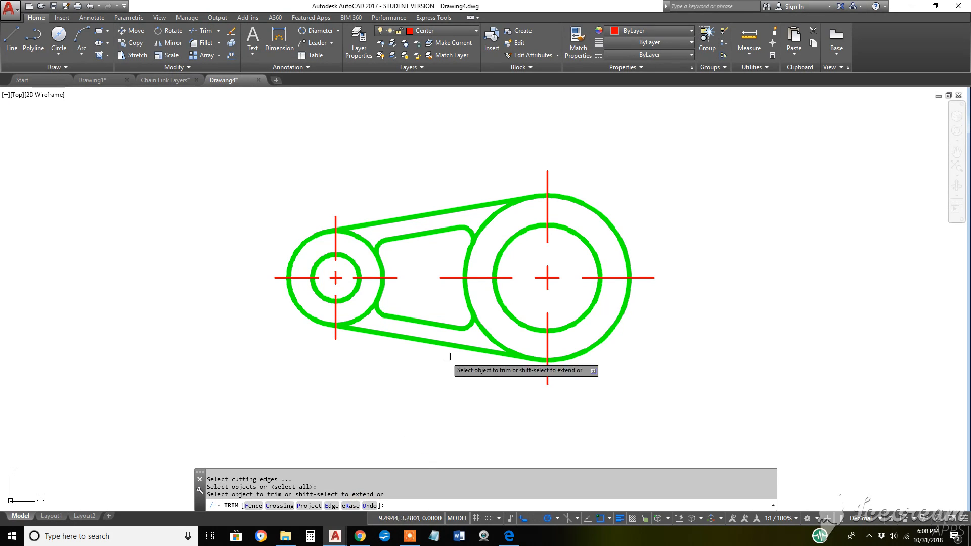
left_click(487, 337)
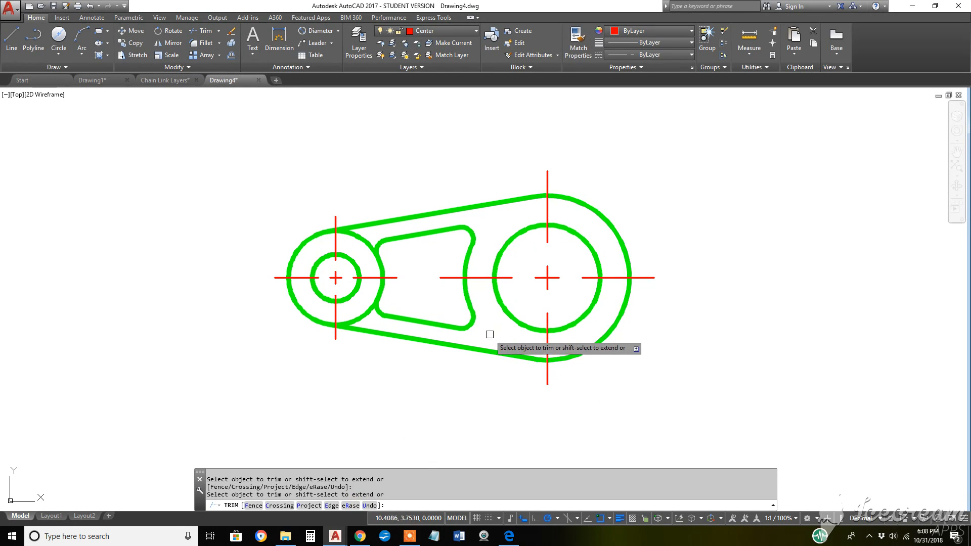